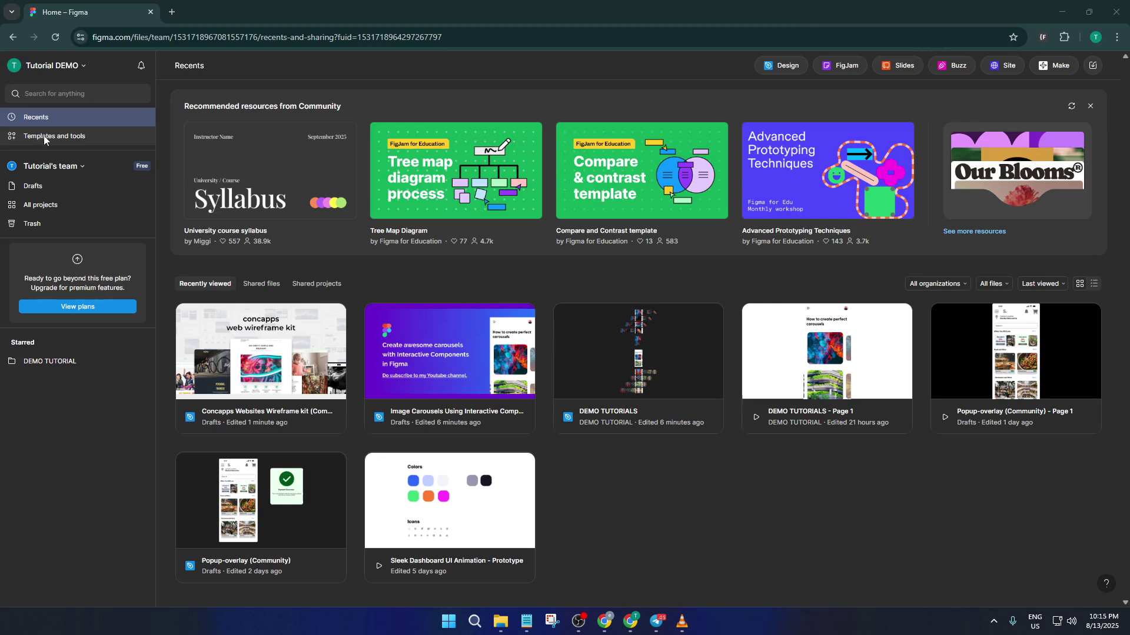
Search Figma Community templates and tools for 'website wireframe'.
click(85, 138)
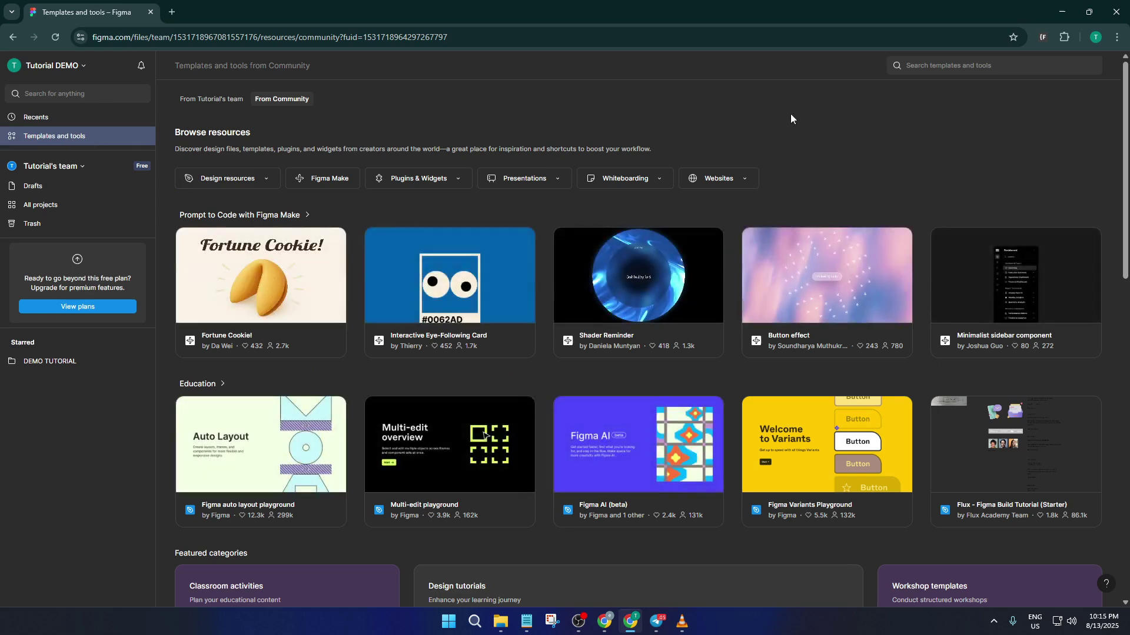
click(976, 67)
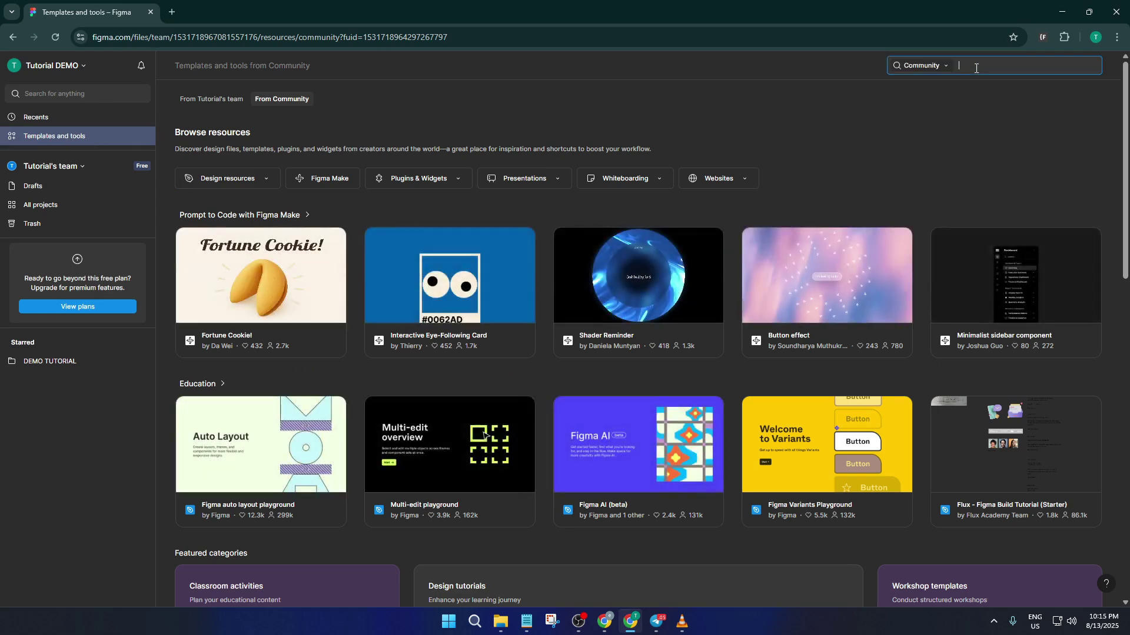
text(website)
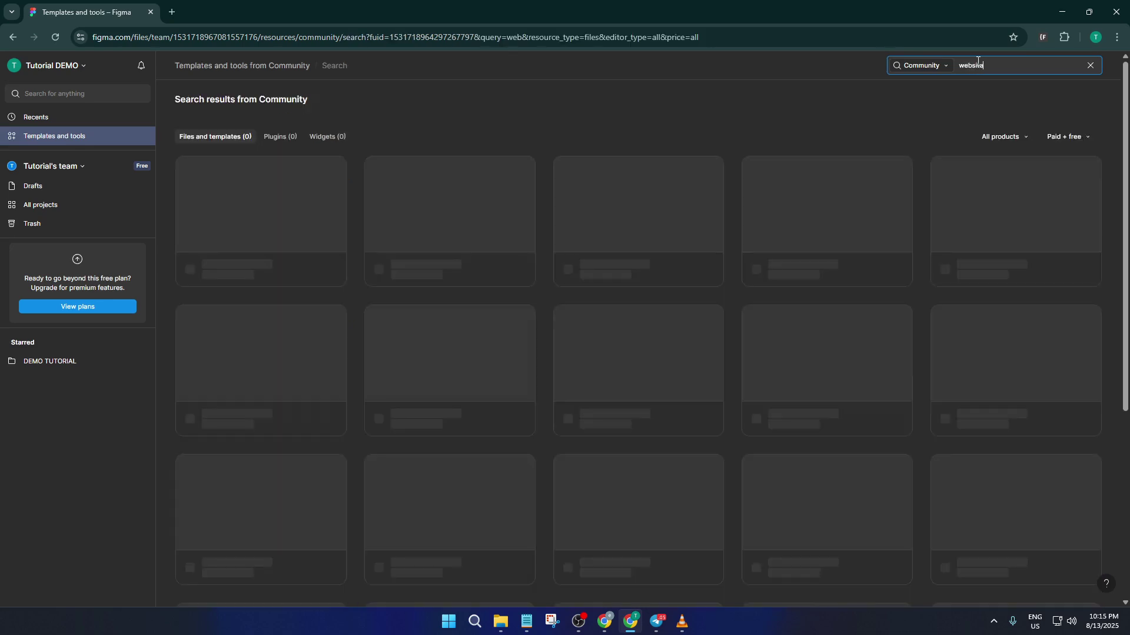
text( wire)
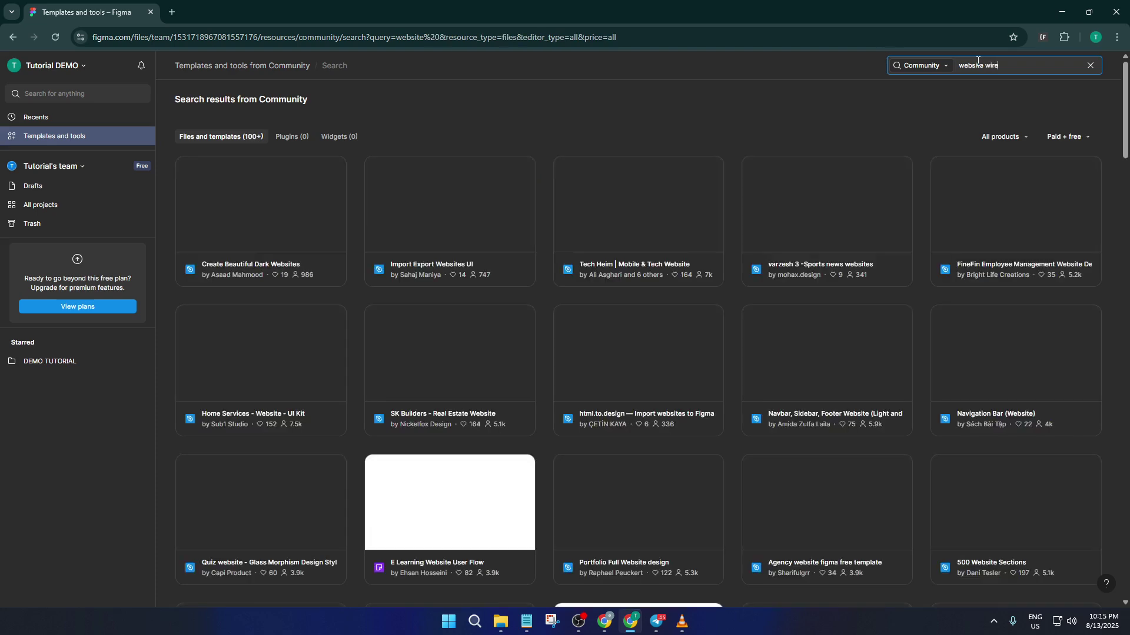
text(frame)
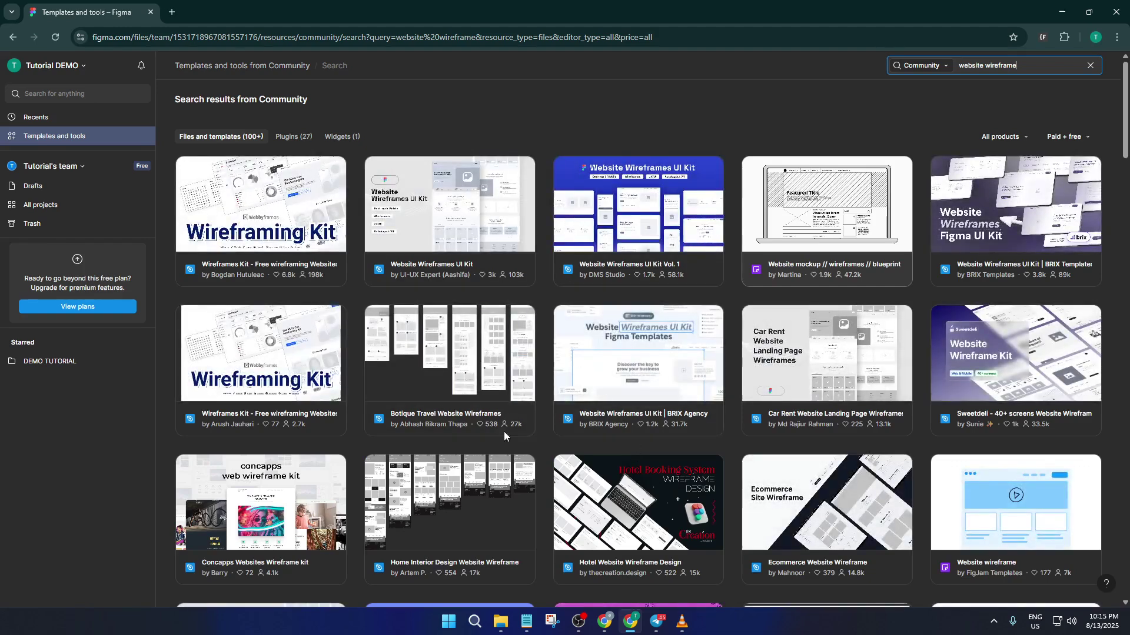
Preview the Botique Travel Website Wireframes template and open it as an editable Figma file.
click(462, 371)
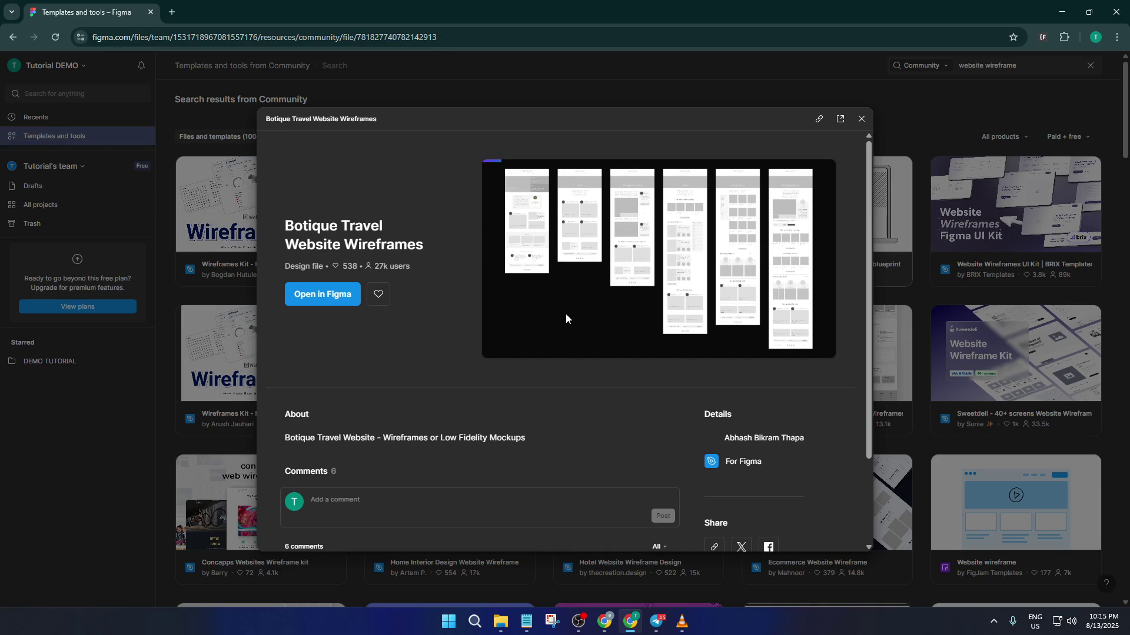
scroll(574, 294, down, 4)
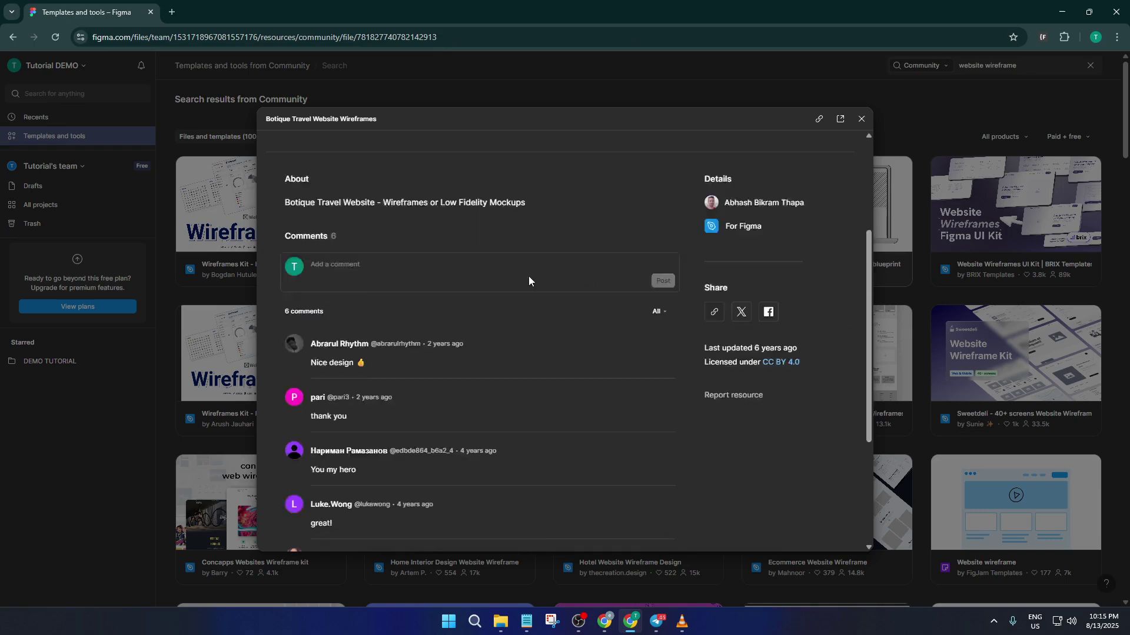
scroll(528, 276, up, 4)
click(336, 288)
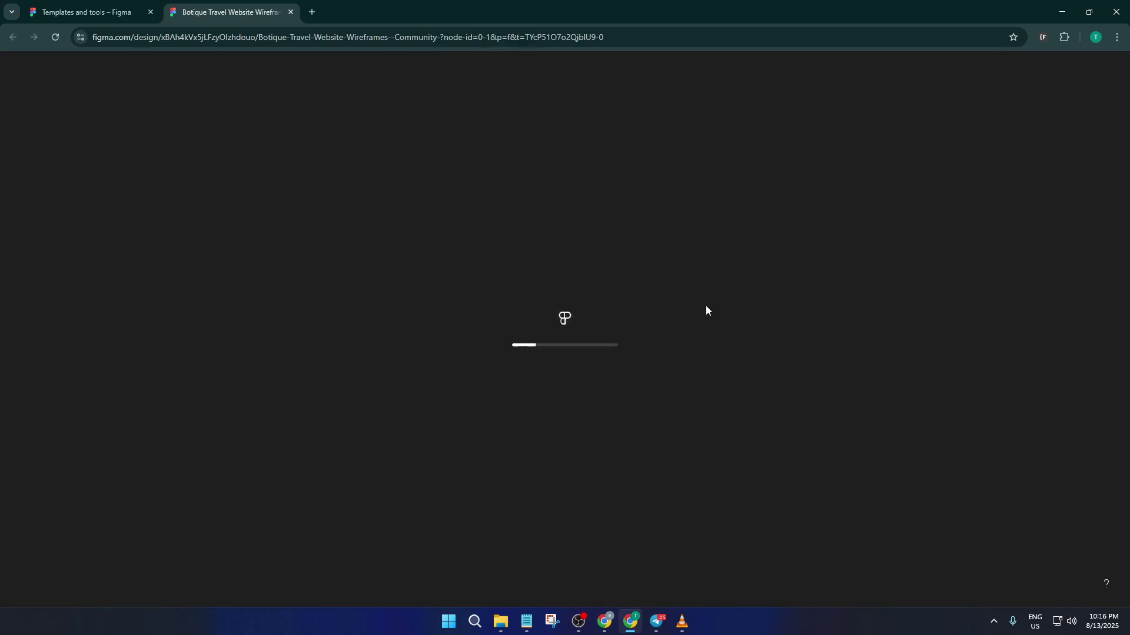
scroll(412, 236, up, 3)
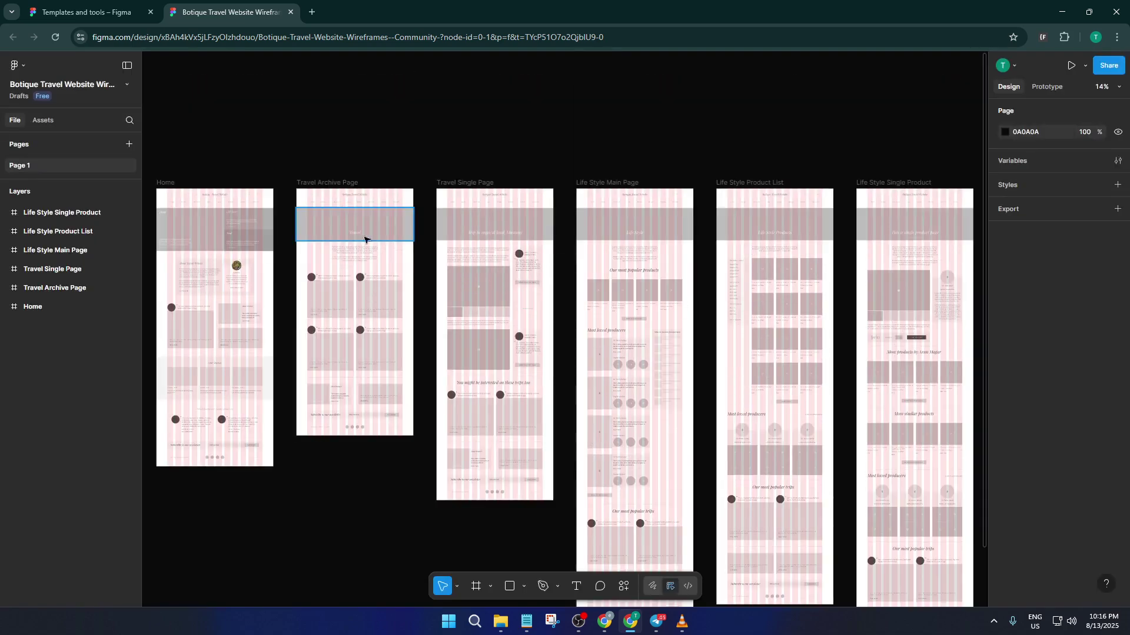
scroll(235, 314, up, 5)
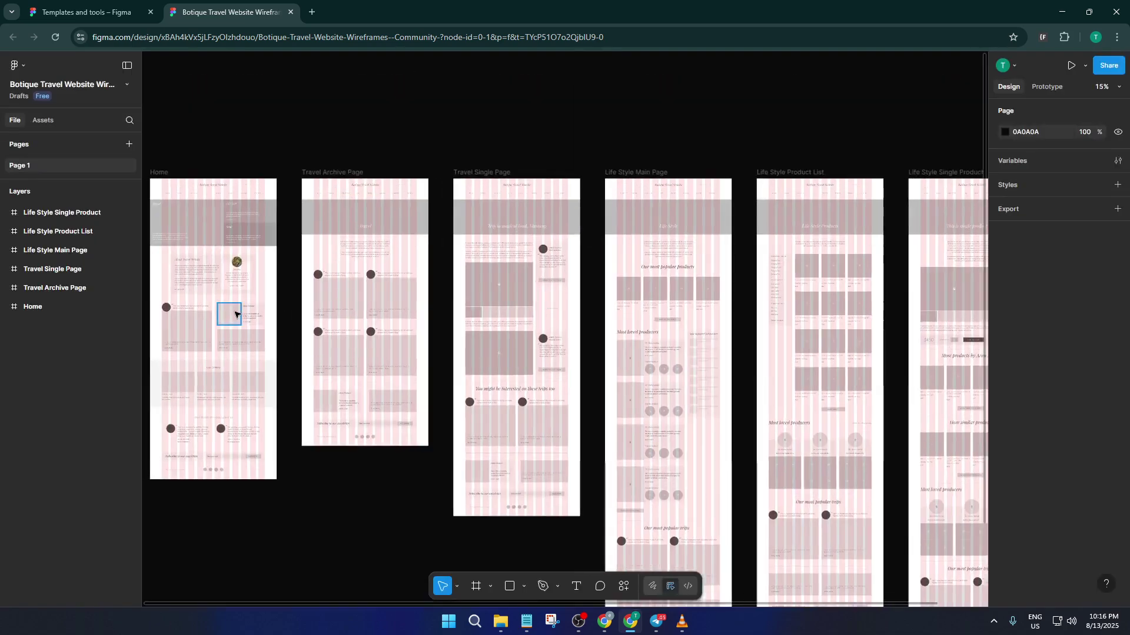
scroll(235, 313, up, 4)
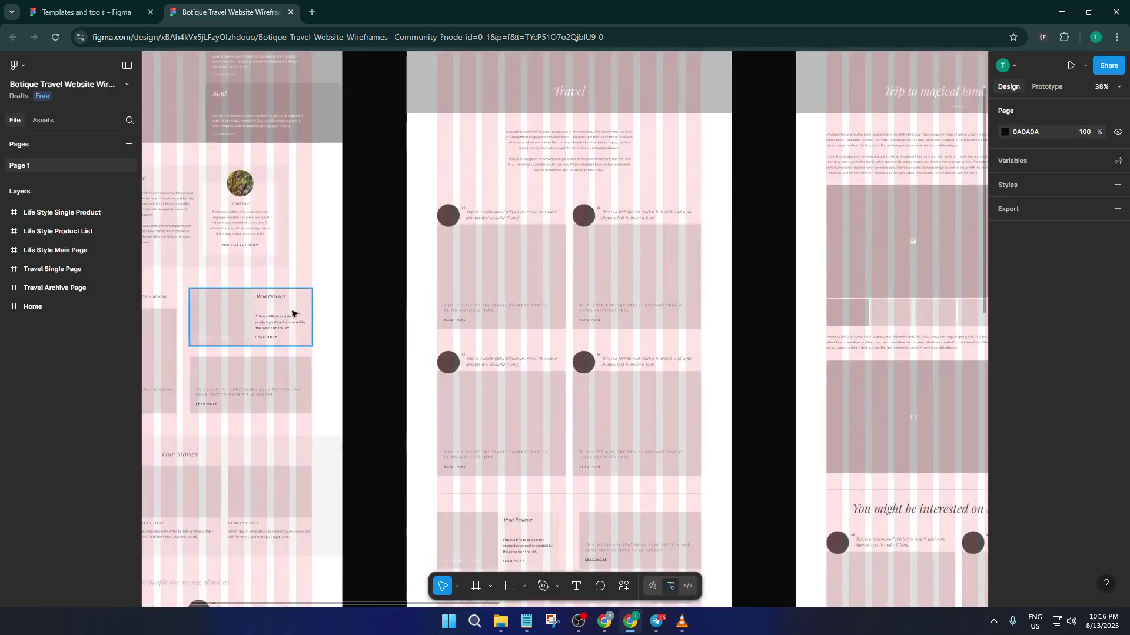
drag(361, 272, 620, 326)
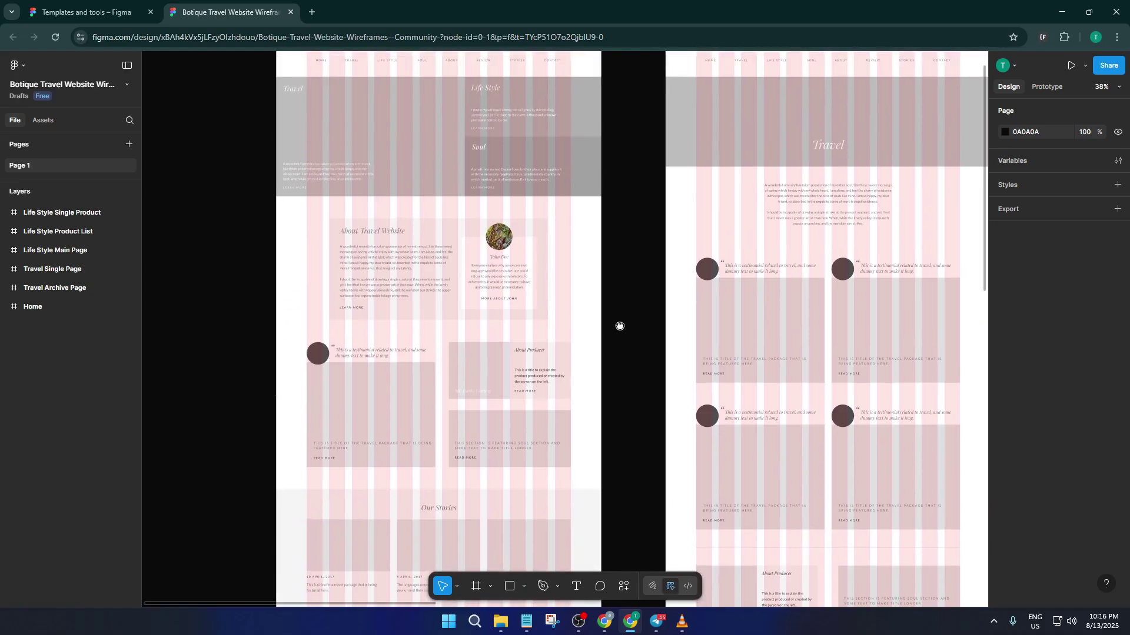
click(411, 159)
scroll(461, 224, up, 2)
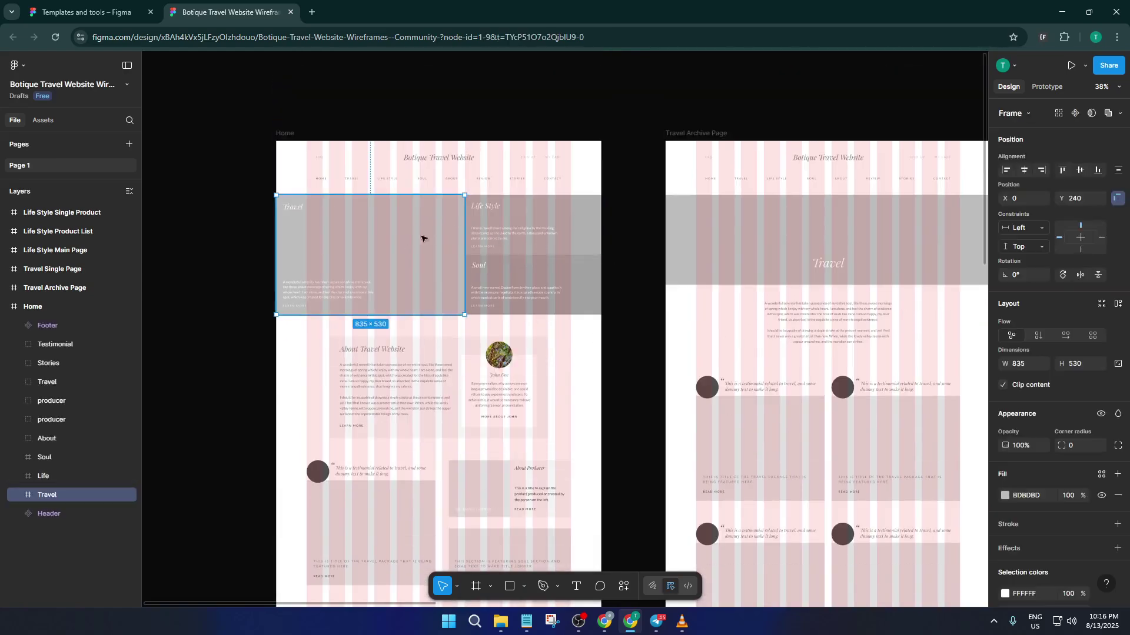
scroll(524, 297, down, 1)
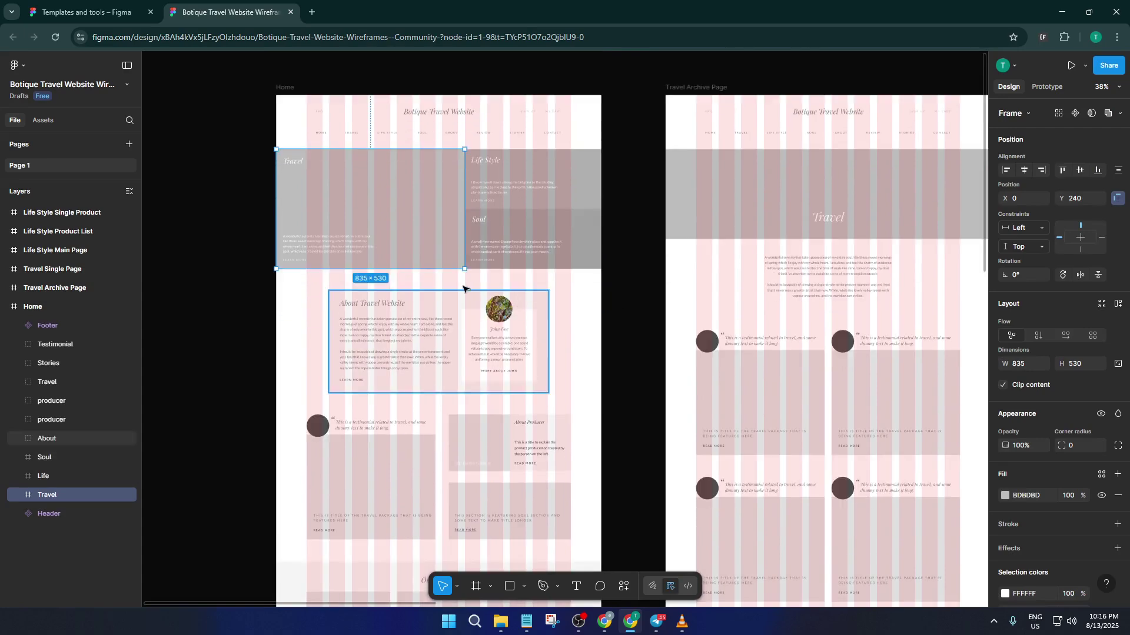
scroll(466, 384, down, 5)
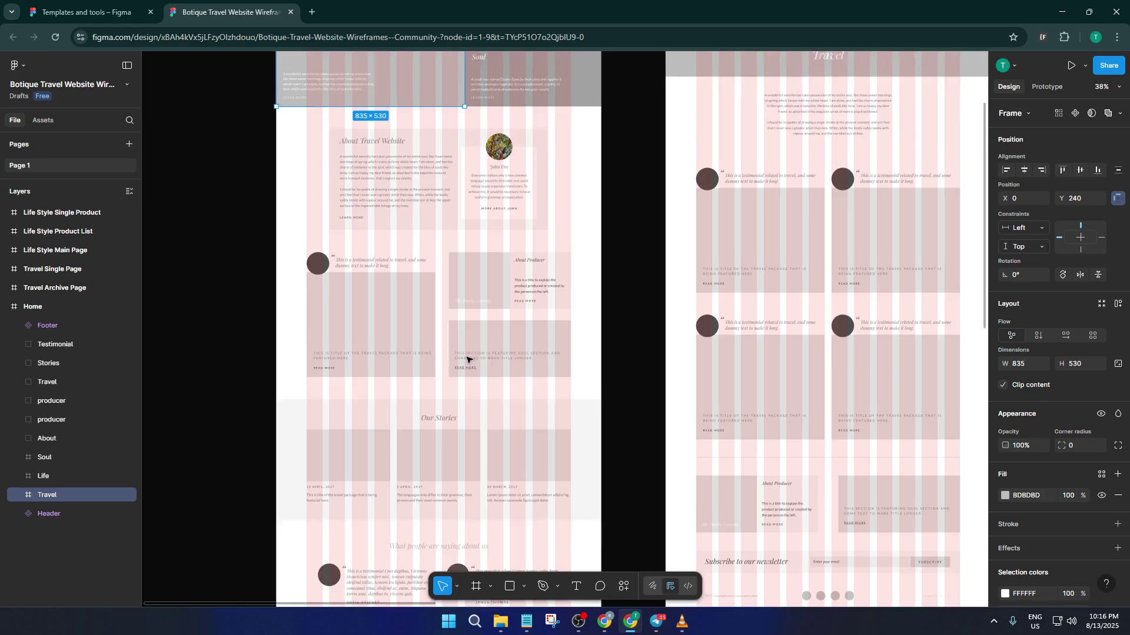
scroll(506, 341, down, 1)
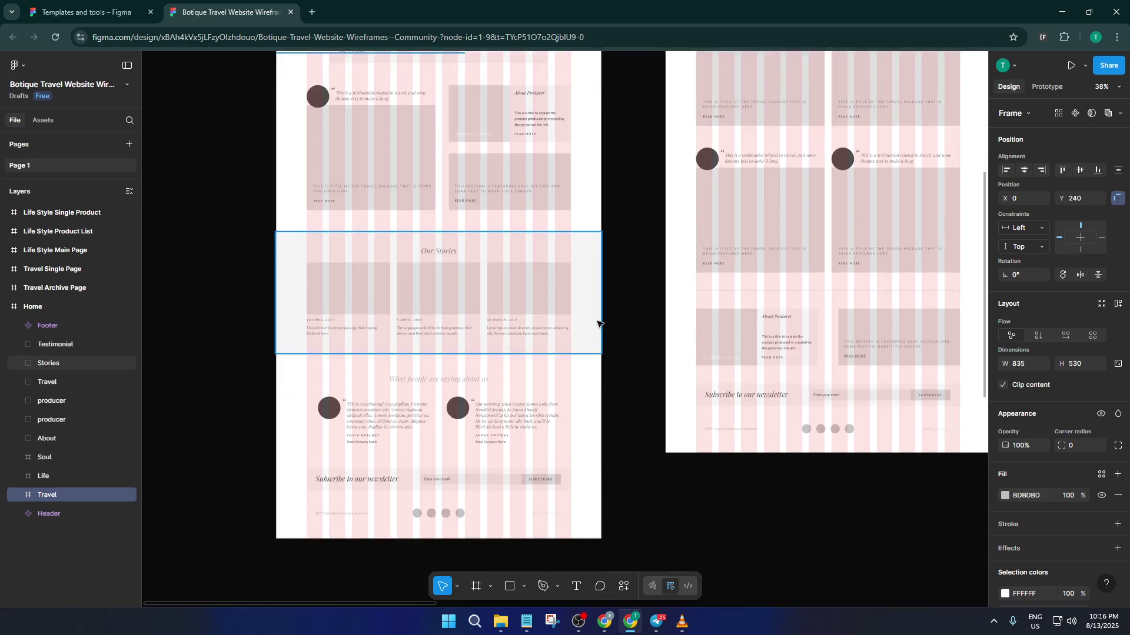
scroll(624, 311, right, 4)
scroll(624, 311, up, 3)
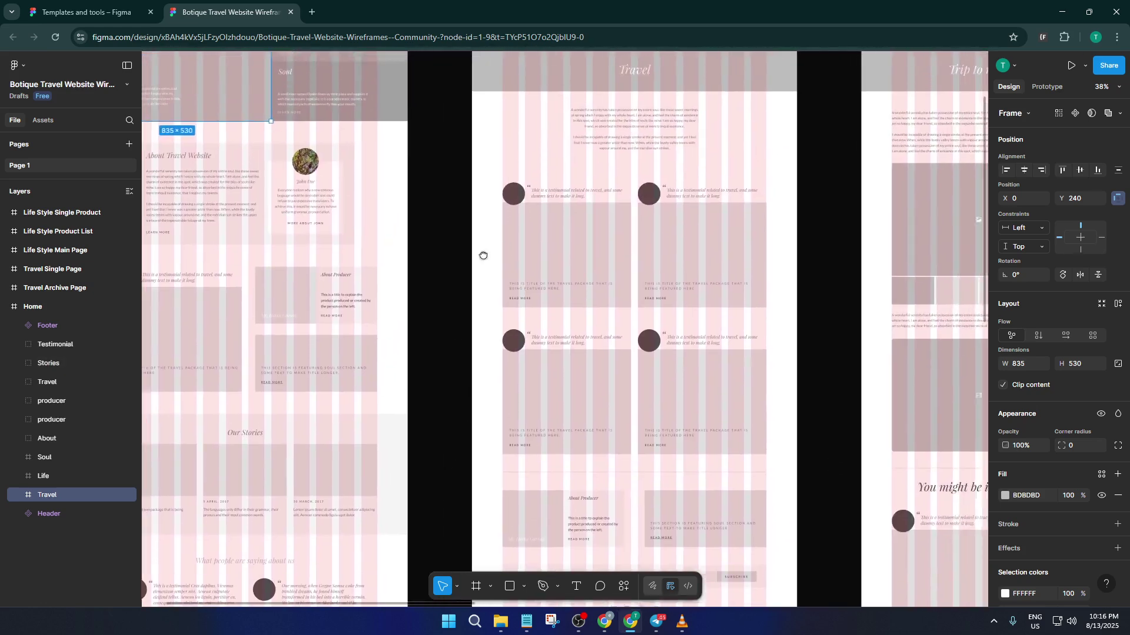
drag(483, 256, 451, 356)
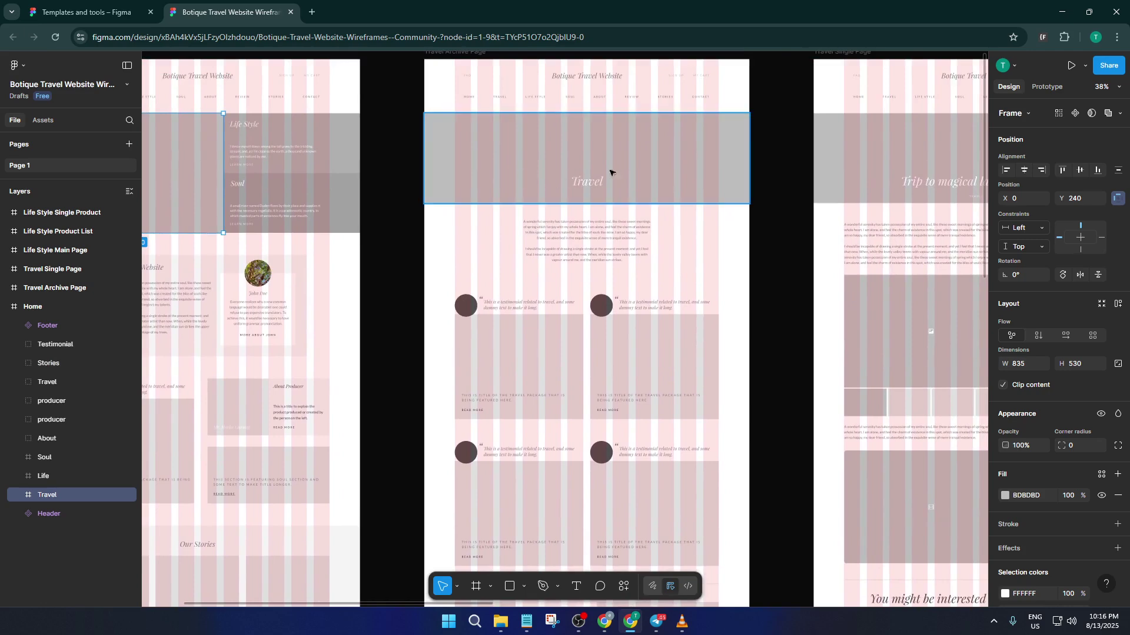
click(598, 142)
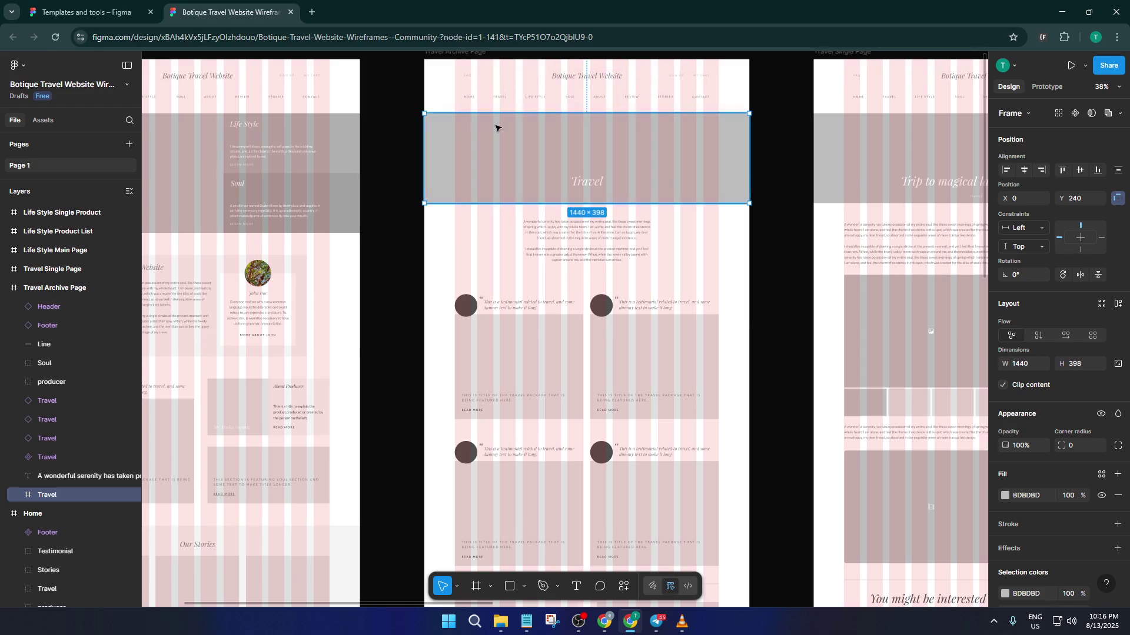
scroll(509, 135, up, 4)
scroll(574, 222, up, 2)
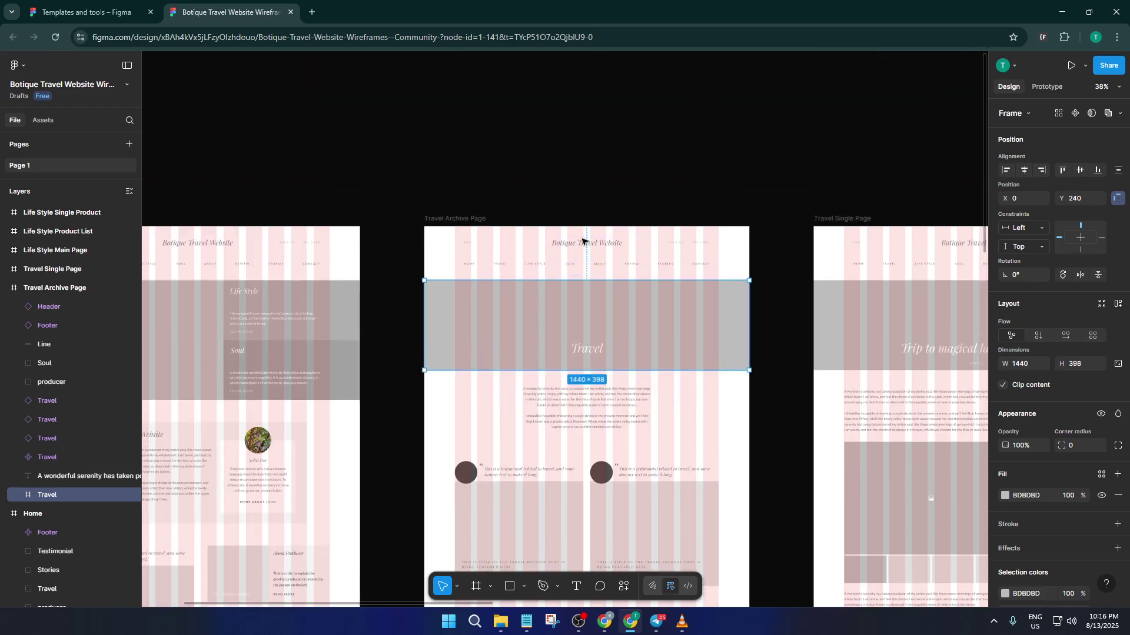
scroll(615, 353, down, 10)
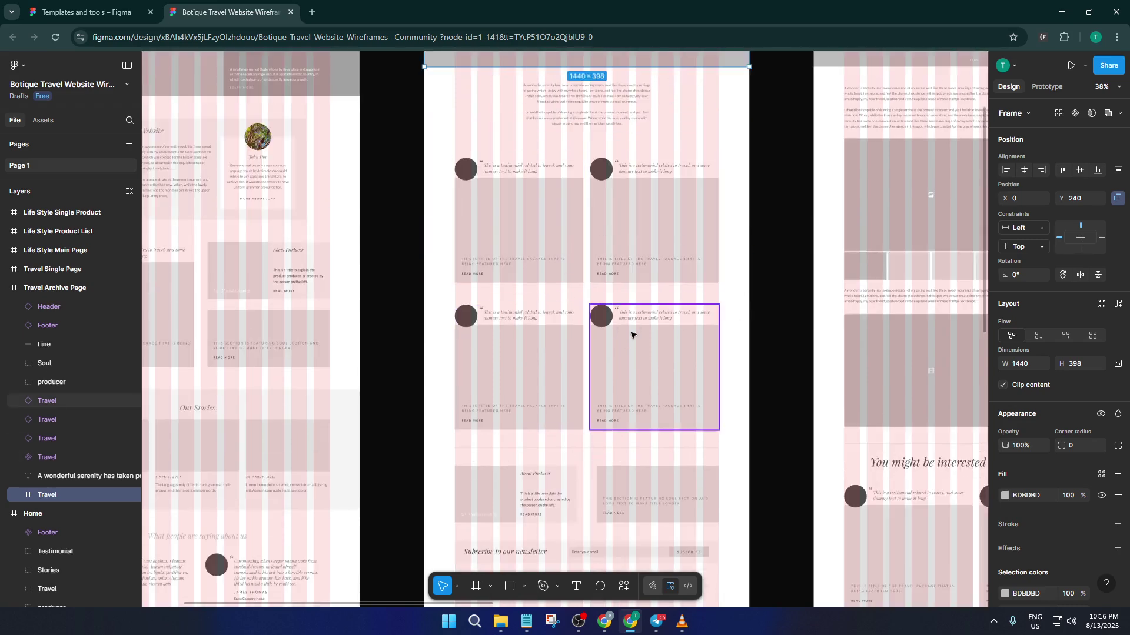
scroll(652, 340, down, 1)
scroll(618, 373, down, 2)
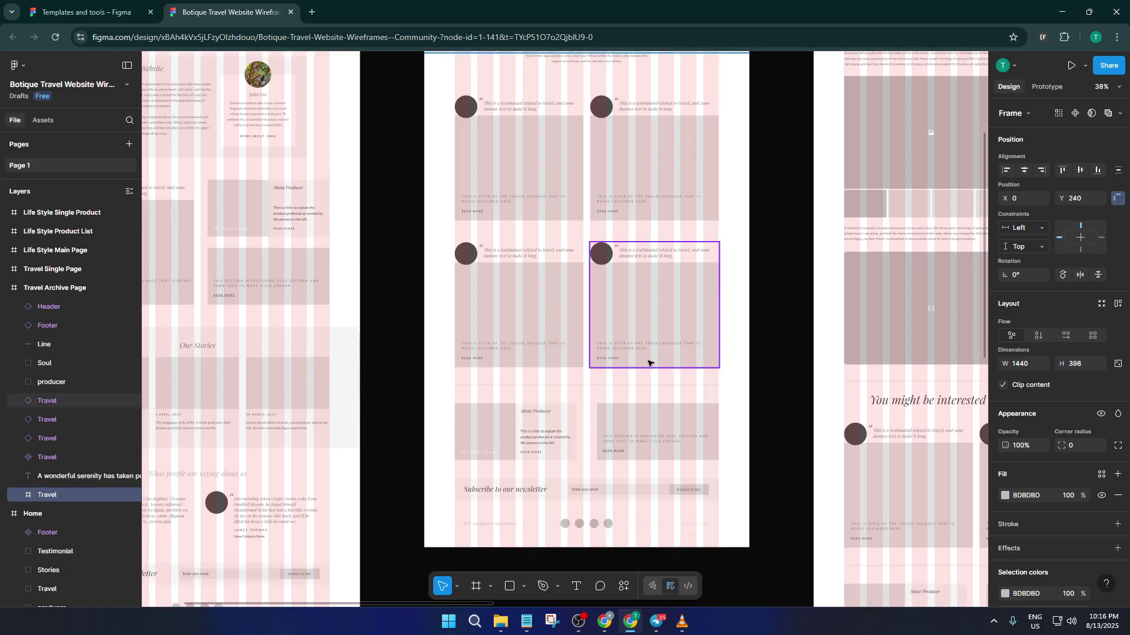
click(653, 421)
click(739, 372)
scroll(734, 368, up, 10)
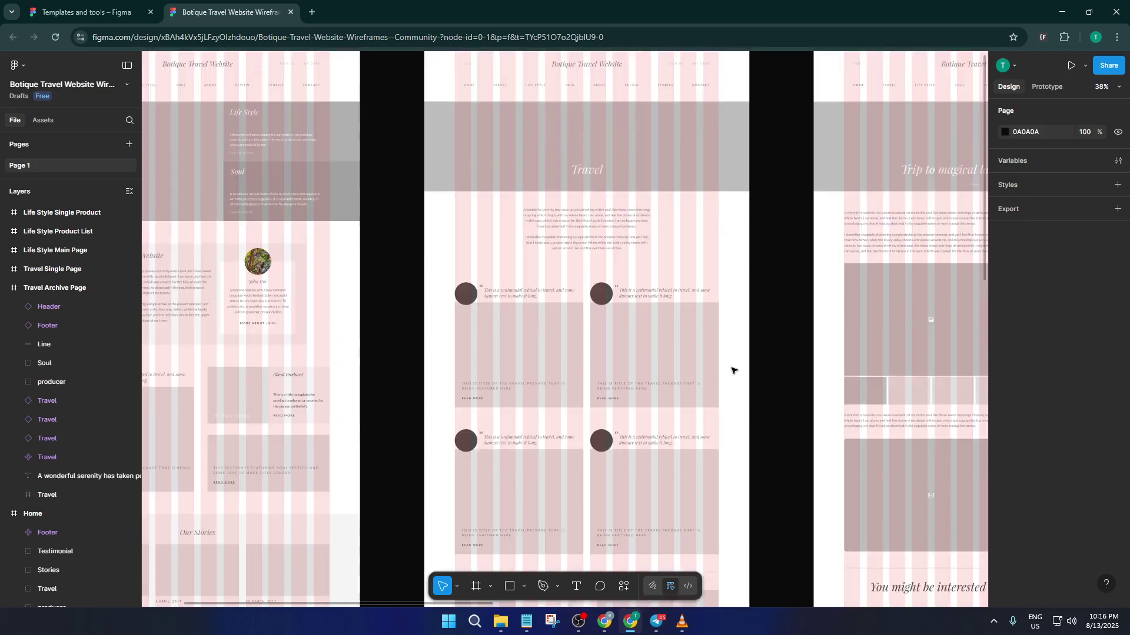
click(463, 86)
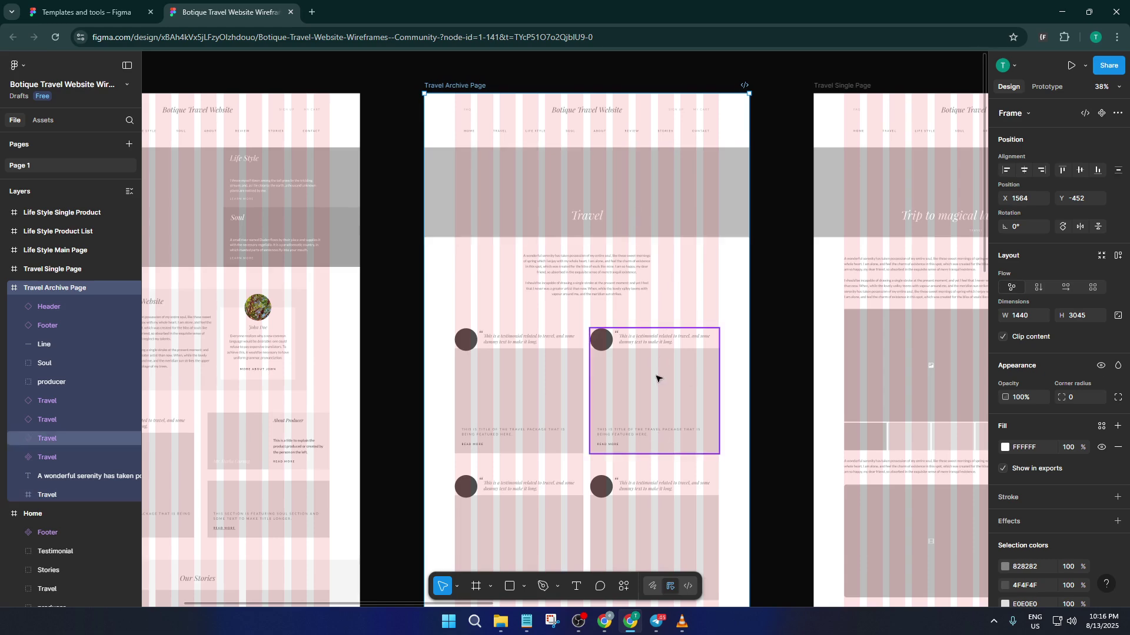
scroll(657, 382, down, 8)
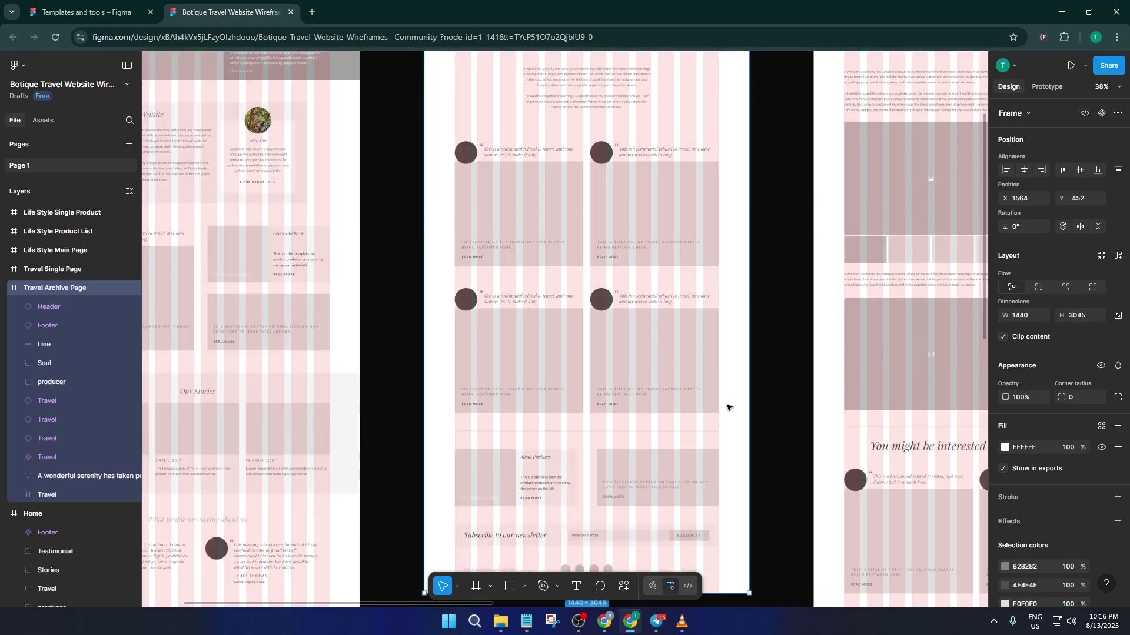
scroll(721, 406, down, 1)
scroll(722, 405, down, 7)
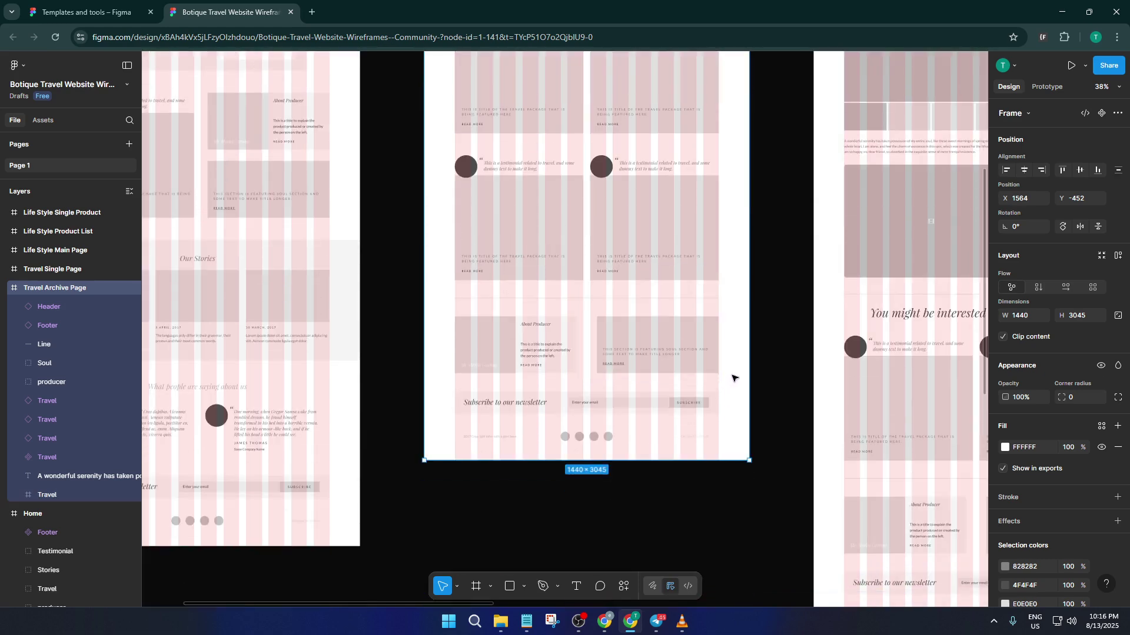
scroll(730, 380, up, 5)
scroll(727, 385, up, 8)
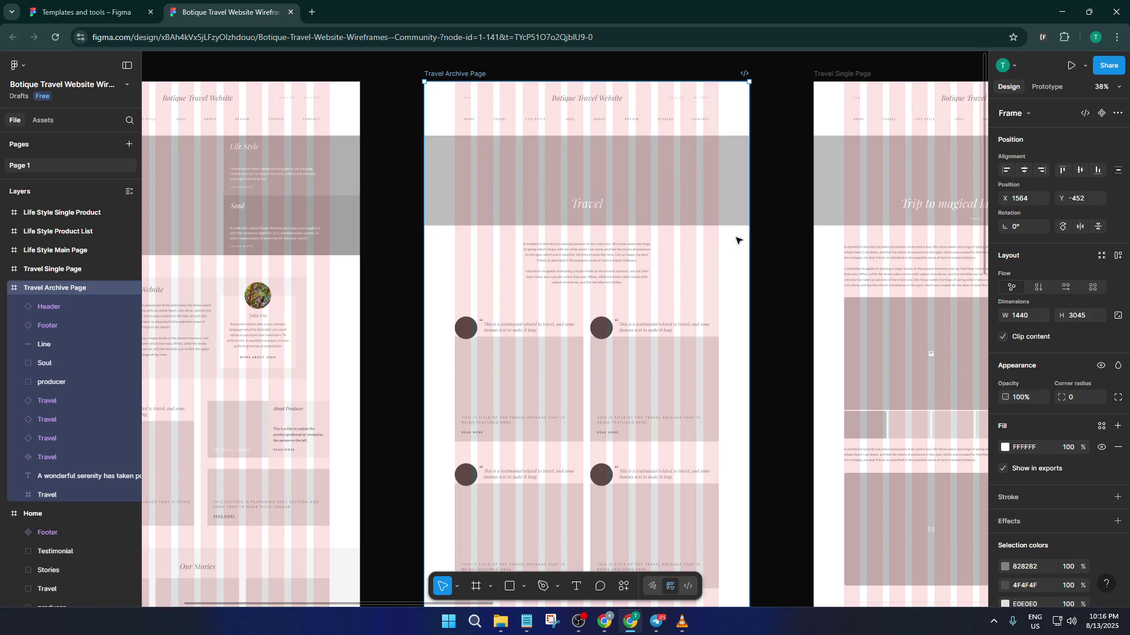
drag(687, 277, 628, 281)
scroll(588, 280, right, 7)
scroll(588, 279, down, 4)
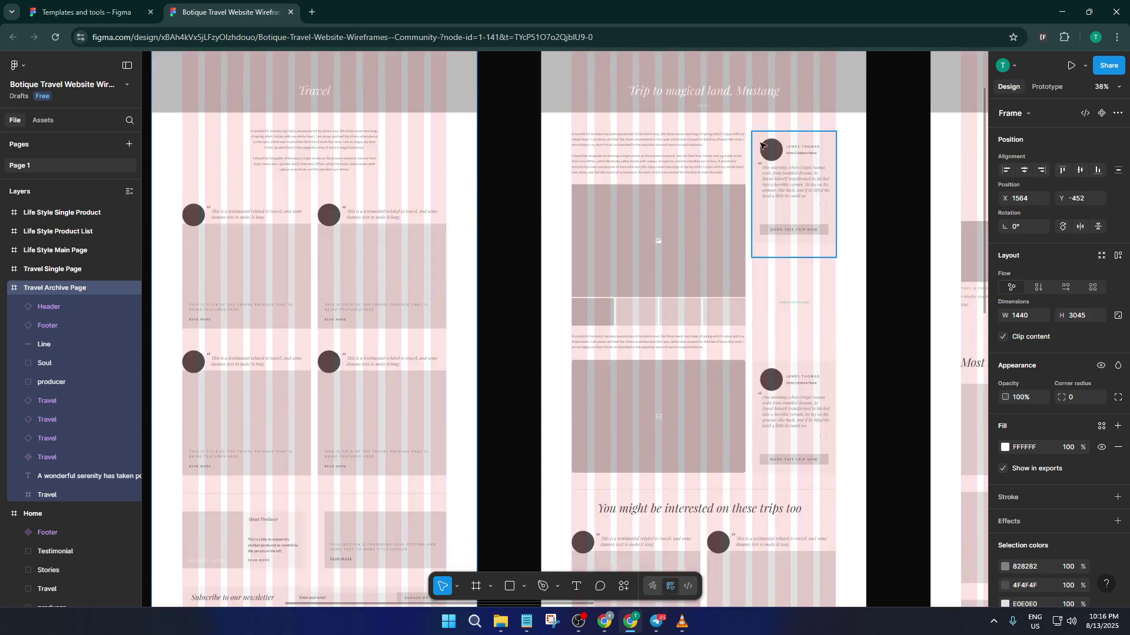
scroll(789, 283, down, 6)
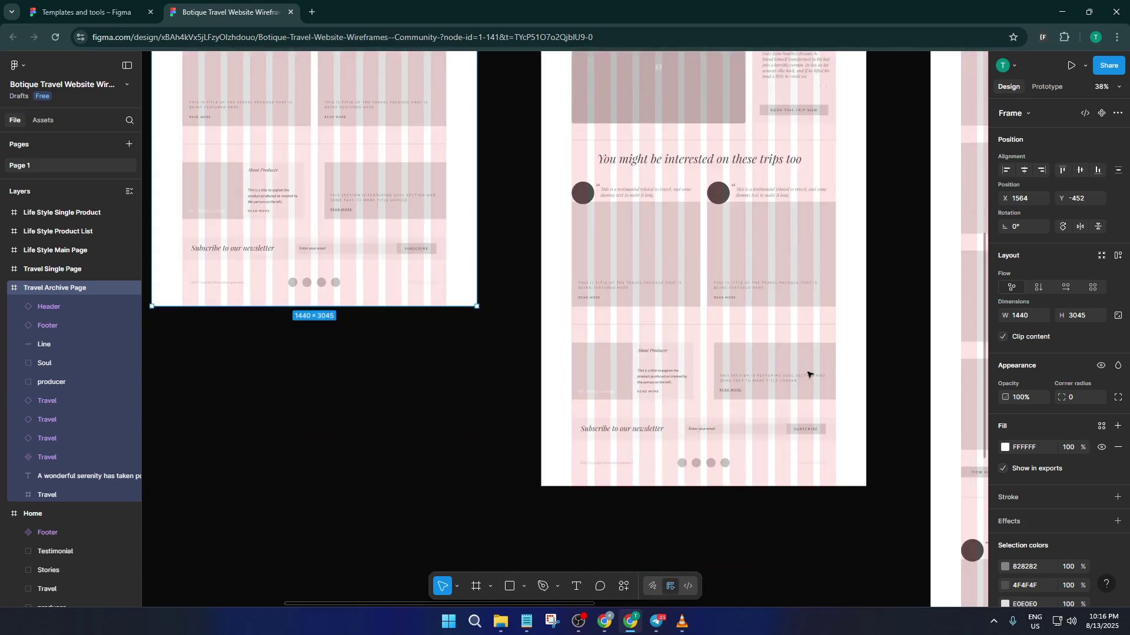
scroll(804, 339, up, 8)
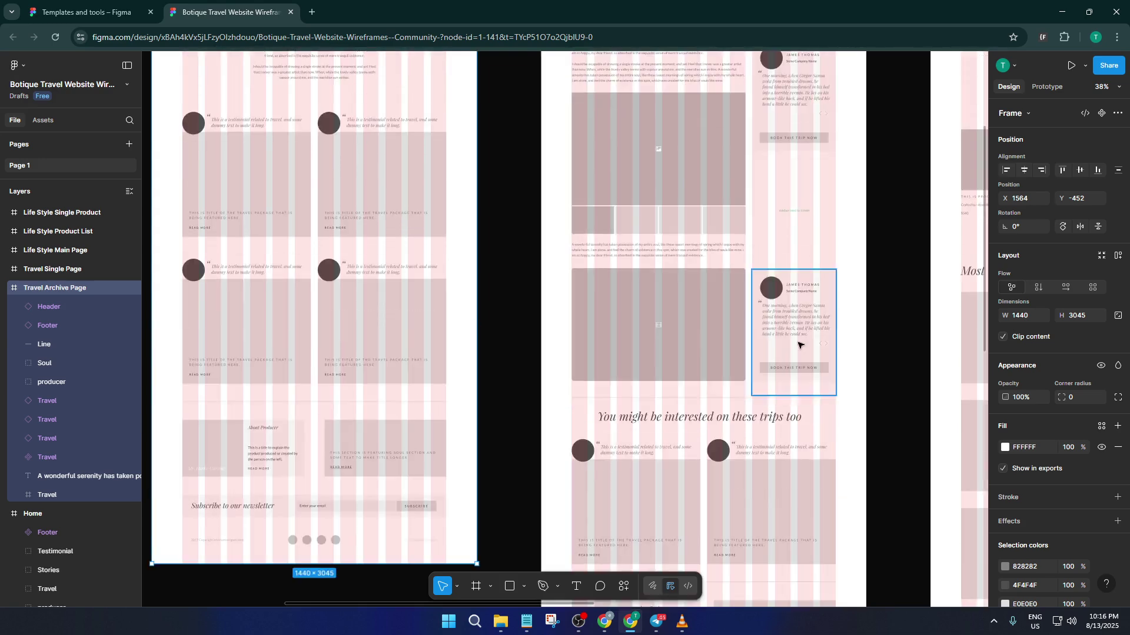
scroll(789, 352, up, 3)
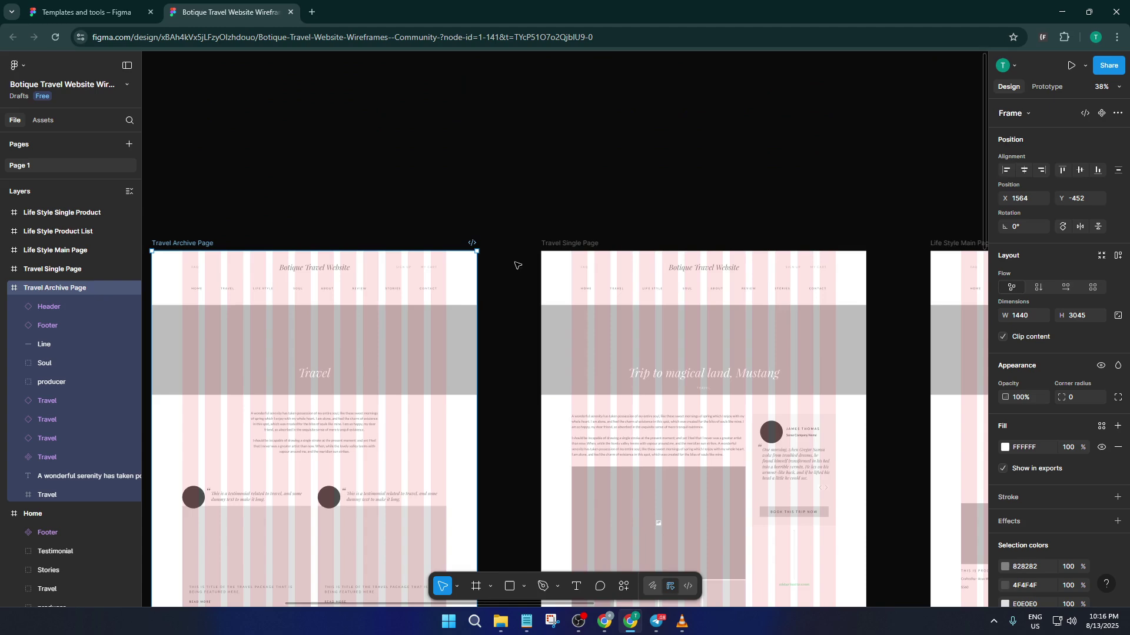
drag(549, 252, 721, 242)
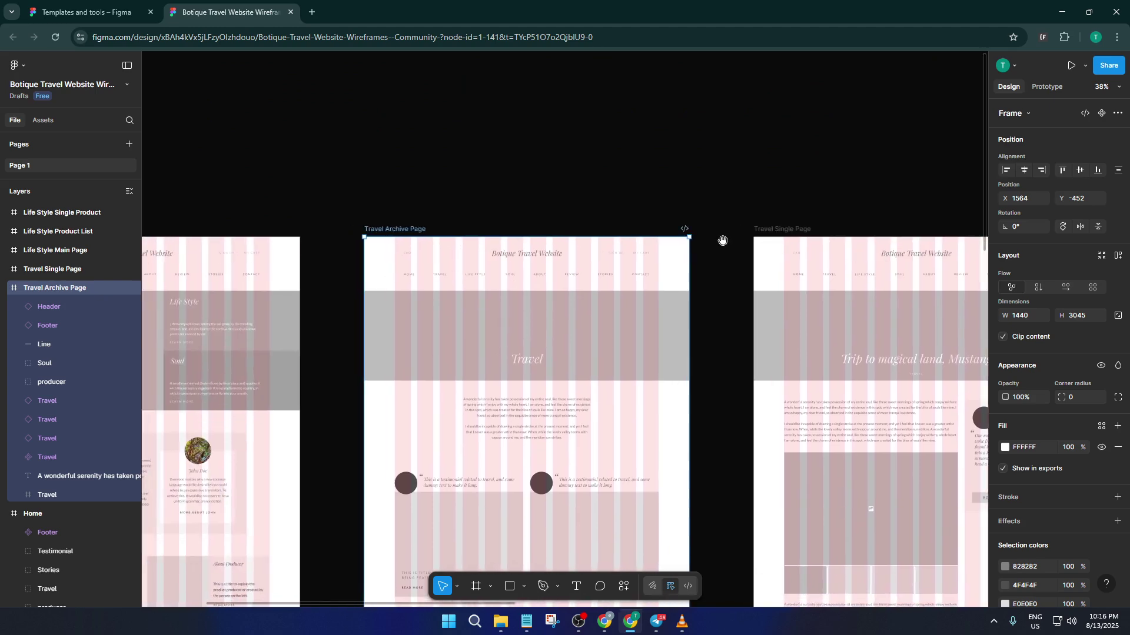
scroll(719, 300, down, 5)
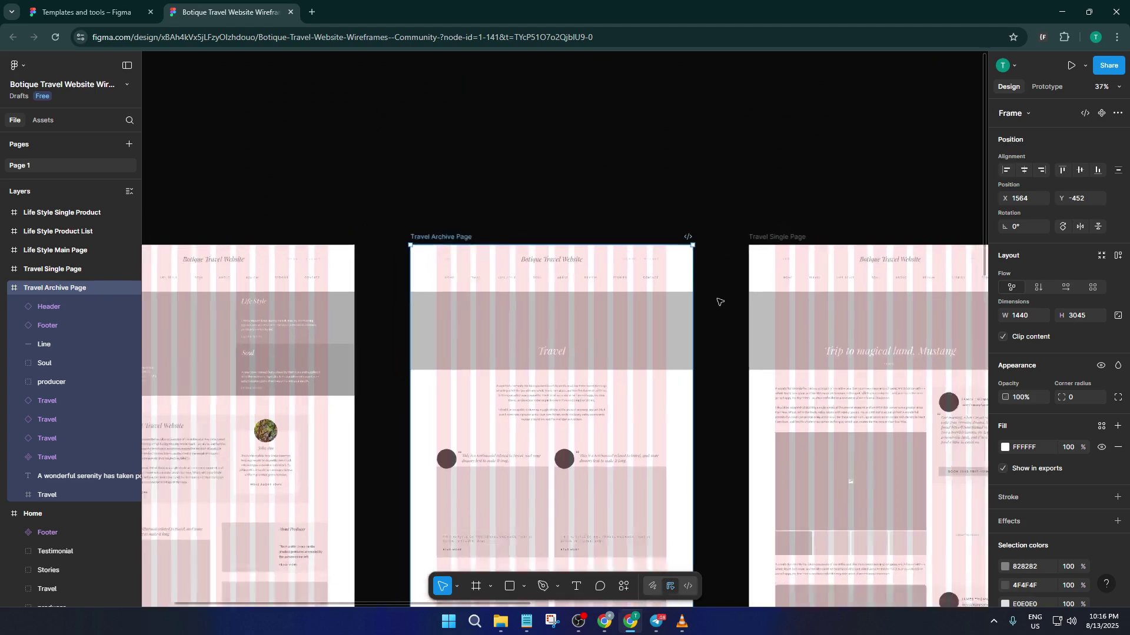
drag(730, 259, 575, 157)
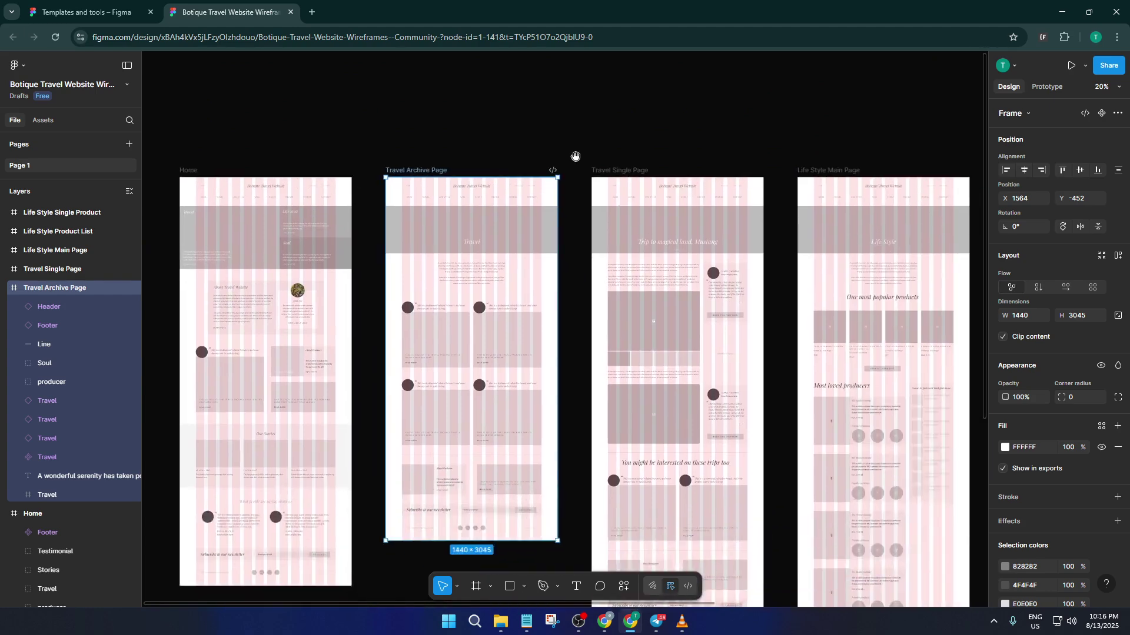
drag(790, 156, 444, 103)
drag(843, 275, 565, 146)
drag(627, 186, 643, 76)
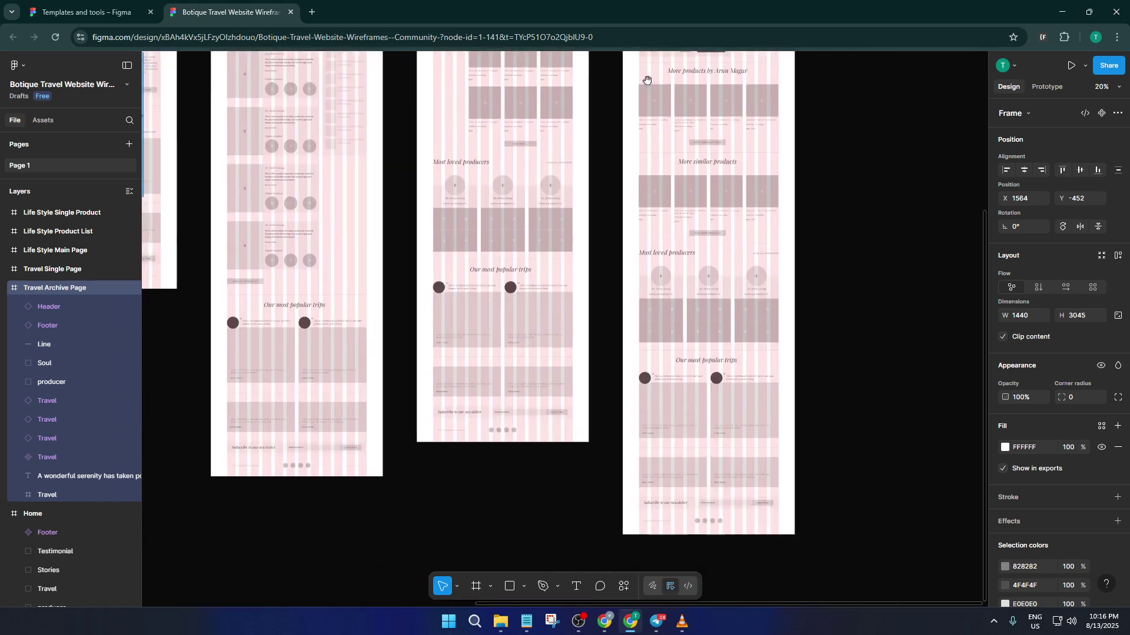
drag(671, 227, 699, 401)
drag(653, 200, 703, 406)
drag(695, 306, 700, 288)
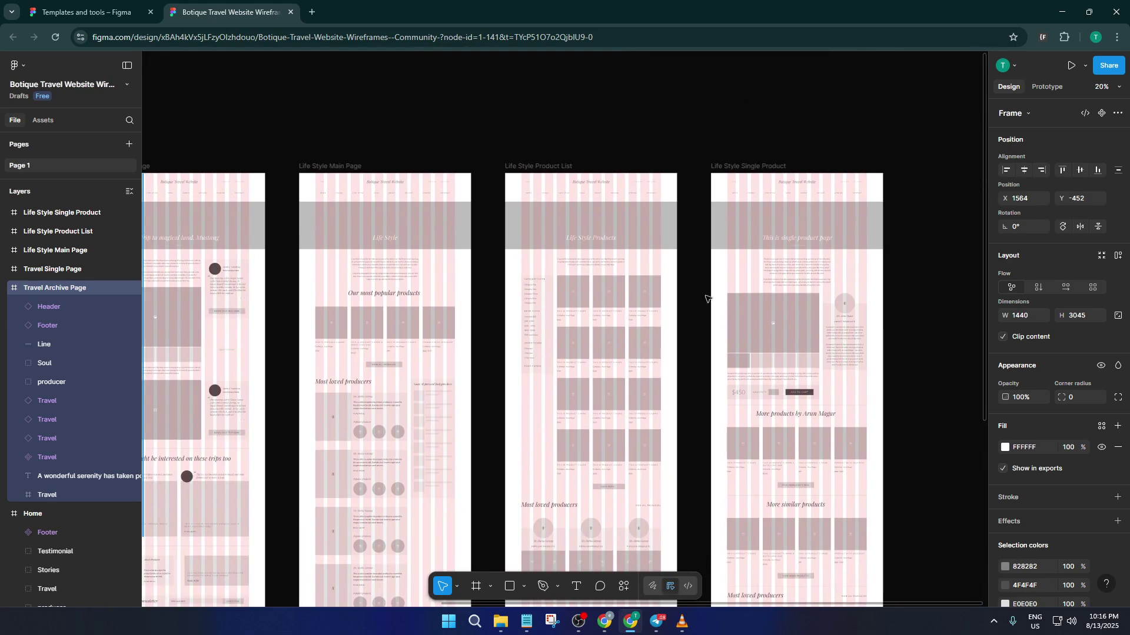